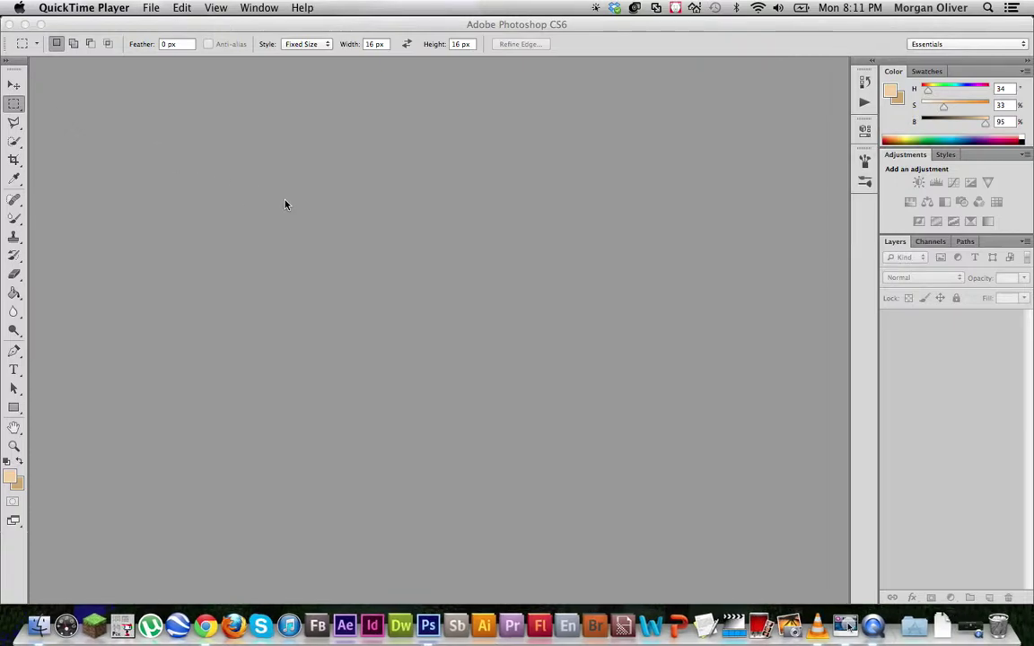
- Bring the Photoshop CS6 window to the front and show the File menu
{"action": "left_click", "coordinate": [275, 26]}
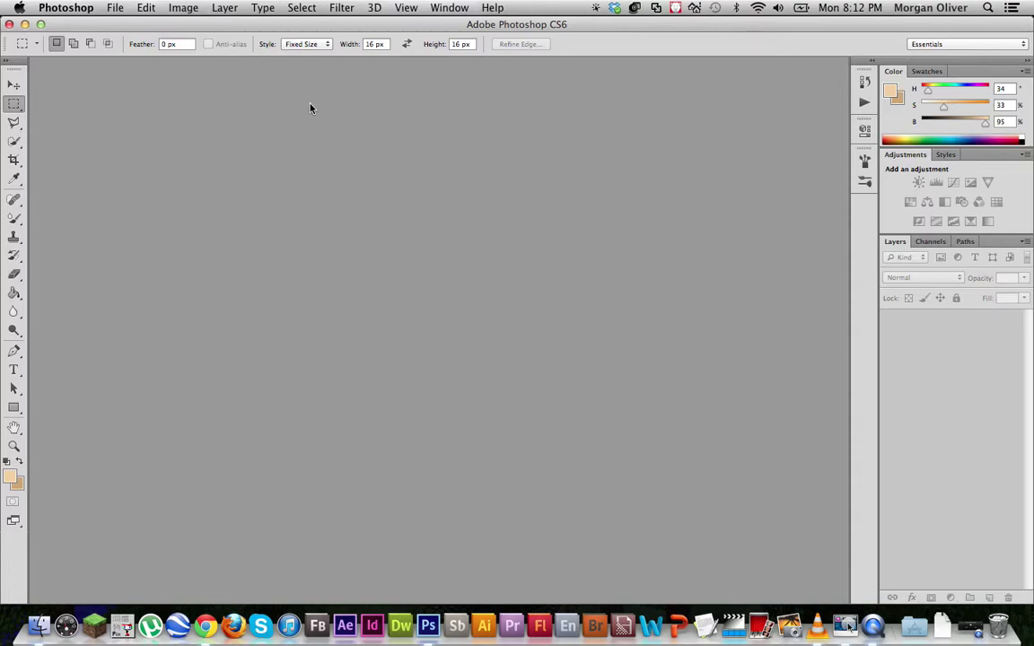
{"action": "left_click_drag", "start_coordinate": [291, 26], "coordinate": [292, 26]}
{"action": "left_click", "coordinate": [113, 11]}
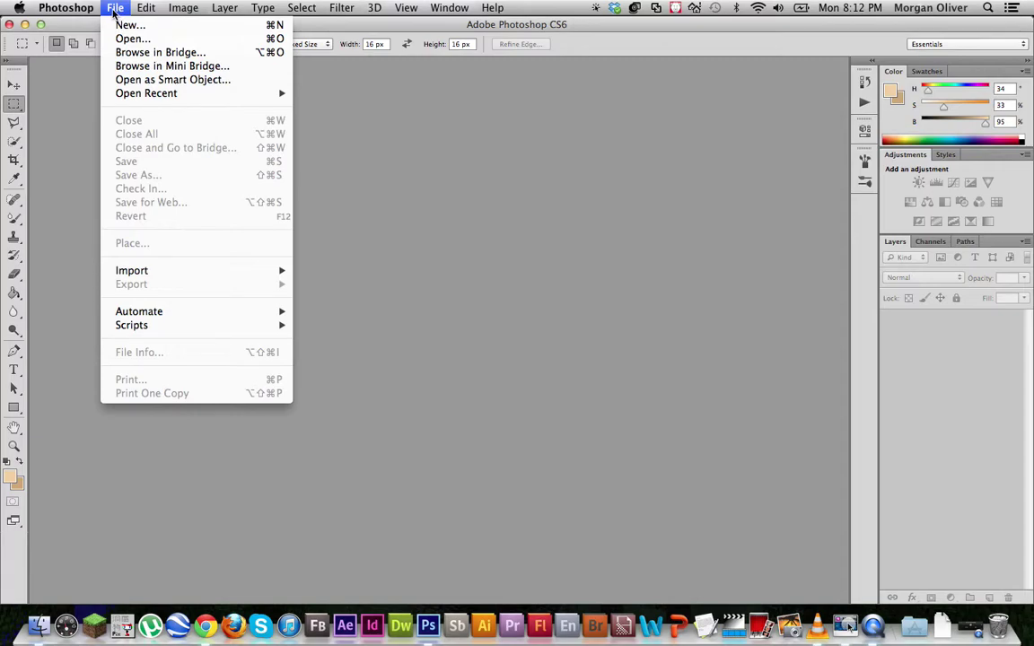
- Open my animation_001.JPG from the Desktop's post it note example folder
{"action": "left_click", "coordinate": [130, 38]}
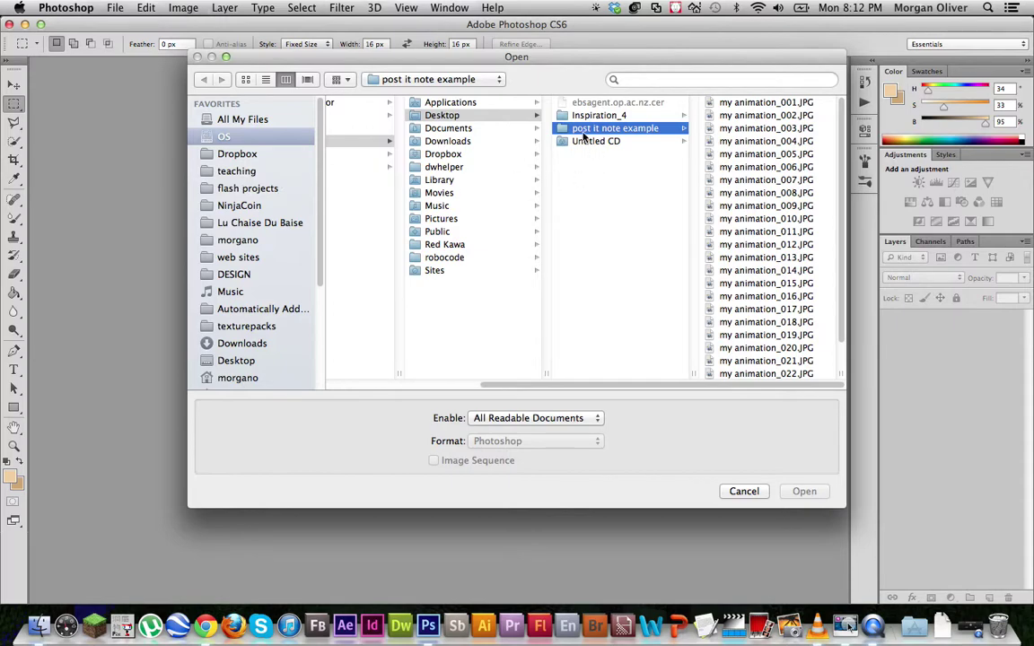
{"action": "mouse_move", "coordinate": [542, 56]}
{"action": "left_mouse_down"}
{"action": "mouse_move", "coordinate": [552, 64]}
{"action": "mouse_move", "coordinate": [524, 67]}
{"action": "left_mouse_up"}
{"action": "left_click", "coordinate": [653, 109]}
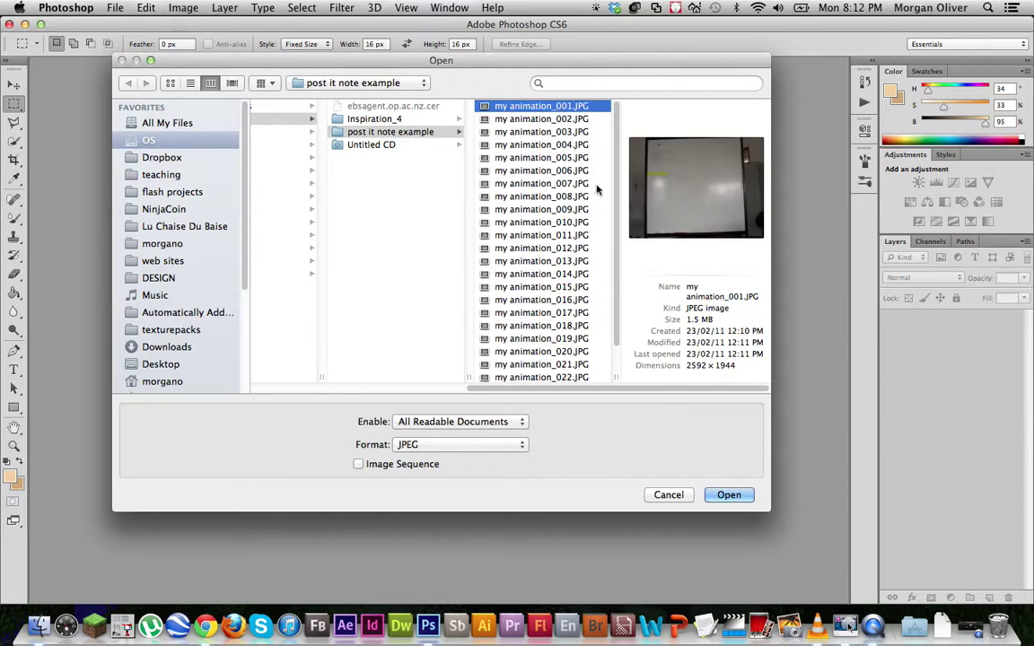
{"action": "left_click", "coordinate": [729, 495]}
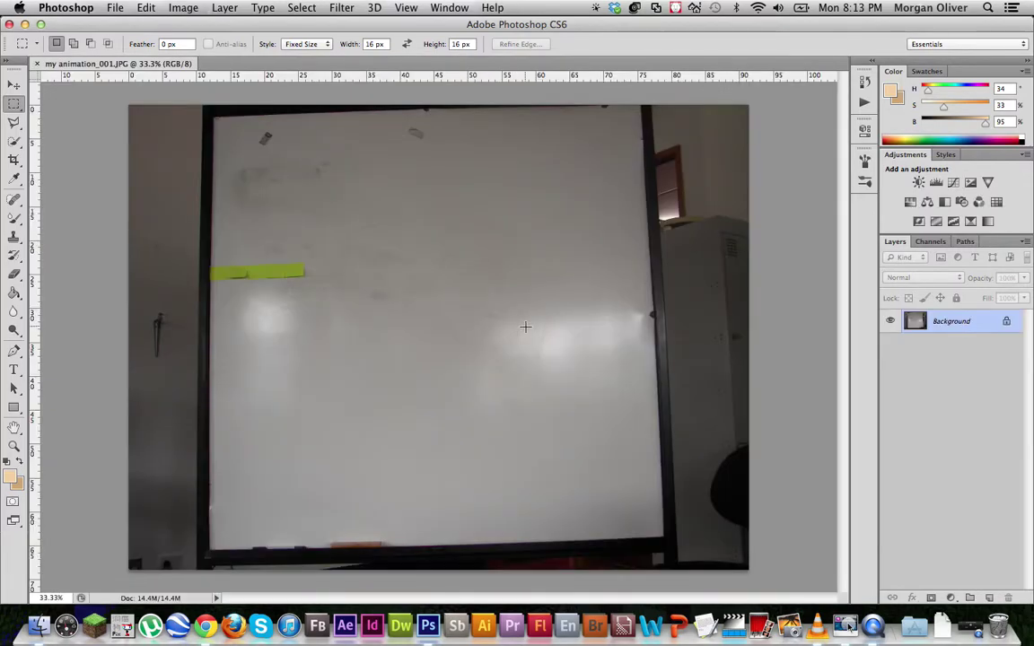
{"action": "left_click", "coordinate": [183, 9]}
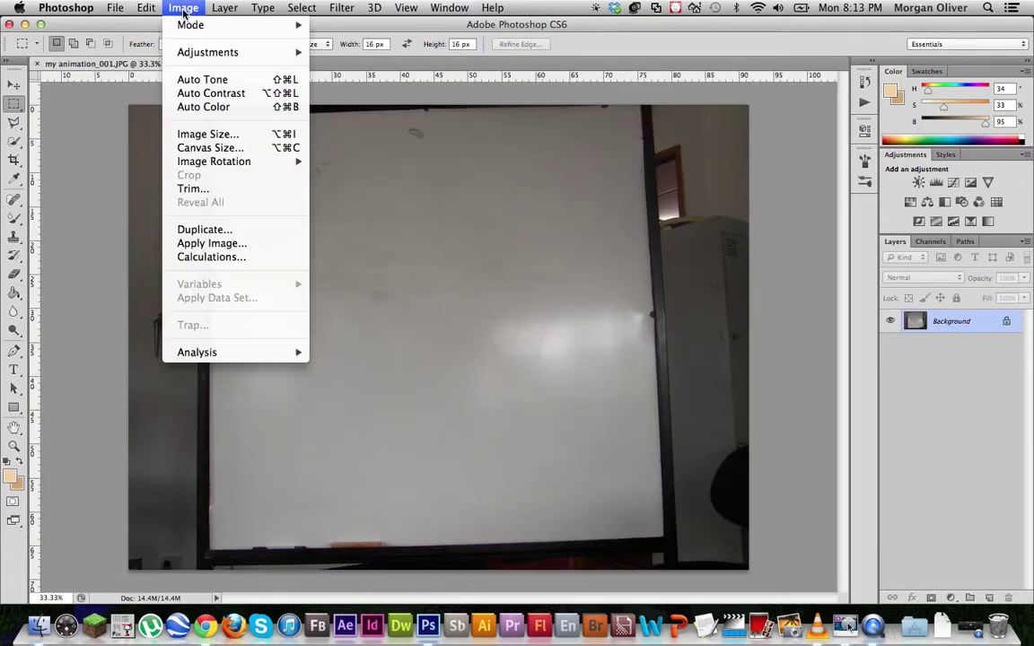
{"action": "left_click", "coordinate": [198, 134]}
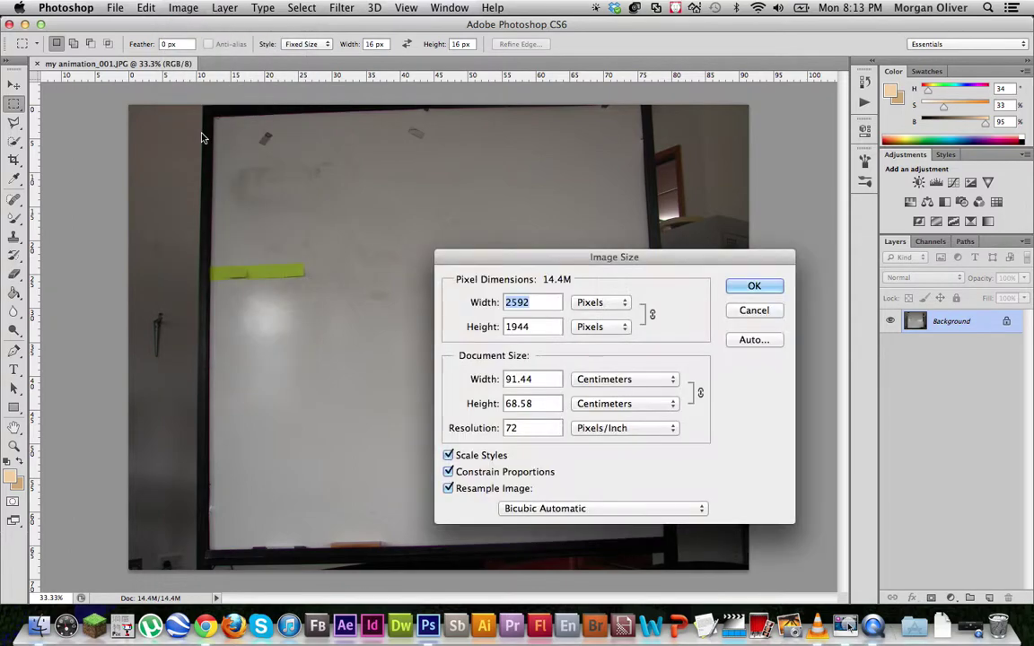
{"action": "left_click_drag", "start_coordinate": [530, 259], "coordinate": [439, 173]}
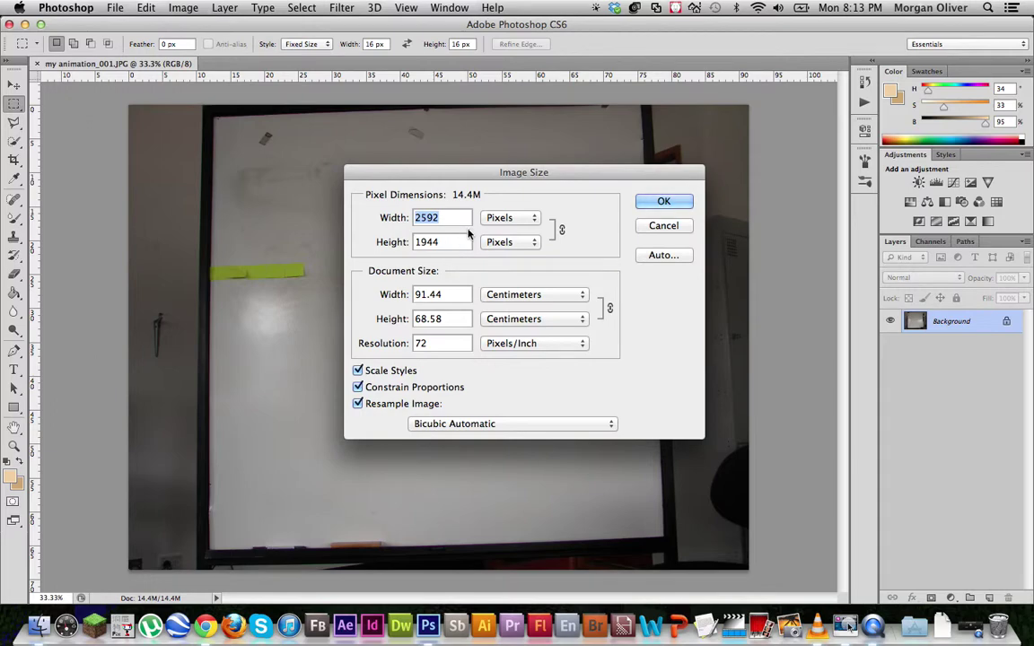
{"action": "left_click_drag", "start_coordinate": [431, 171], "coordinate": [413, 164]}
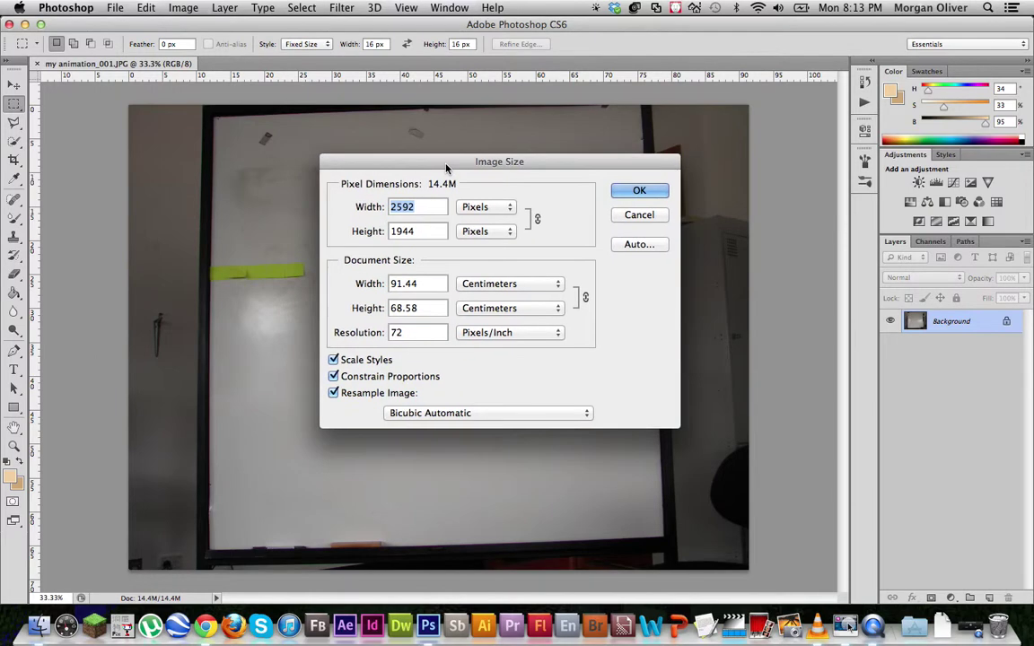
{"action": "left_click", "coordinate": [622, 196]}
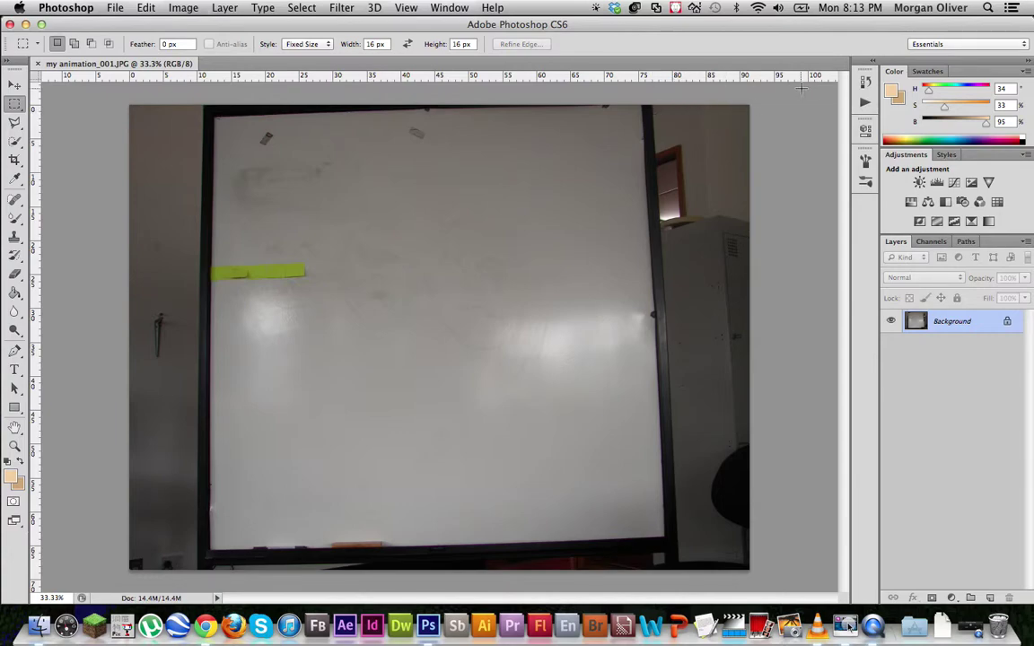
- Show the Actions panel, make it taller, and collapse the Default Actions set
{"action": "left_click", "coordinate": [451, 9]}
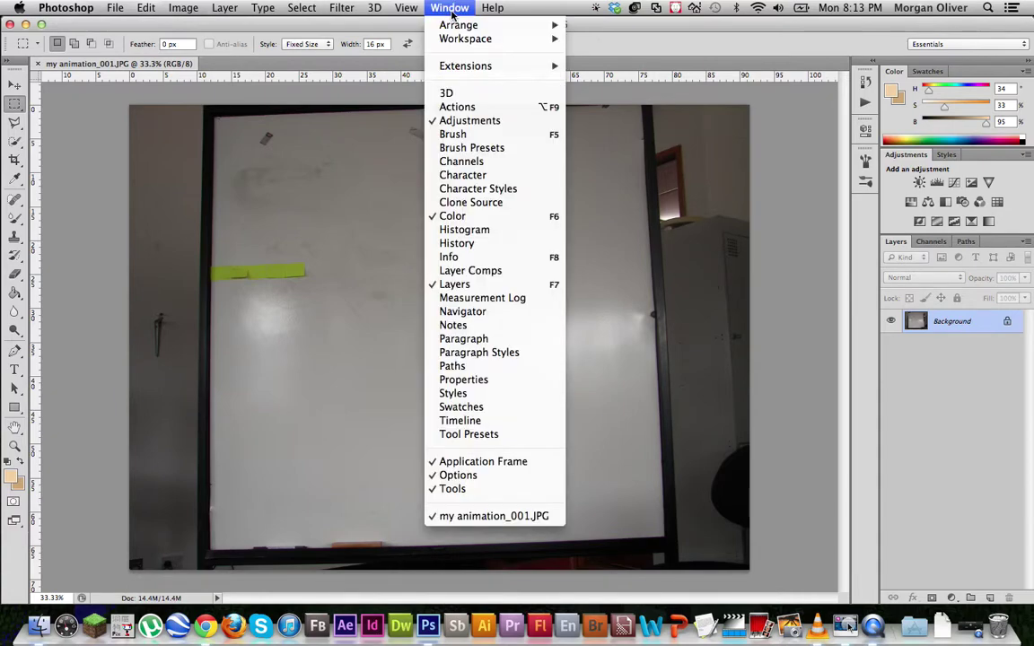
{"action": "left_click", "coordinate": [457, 107]}
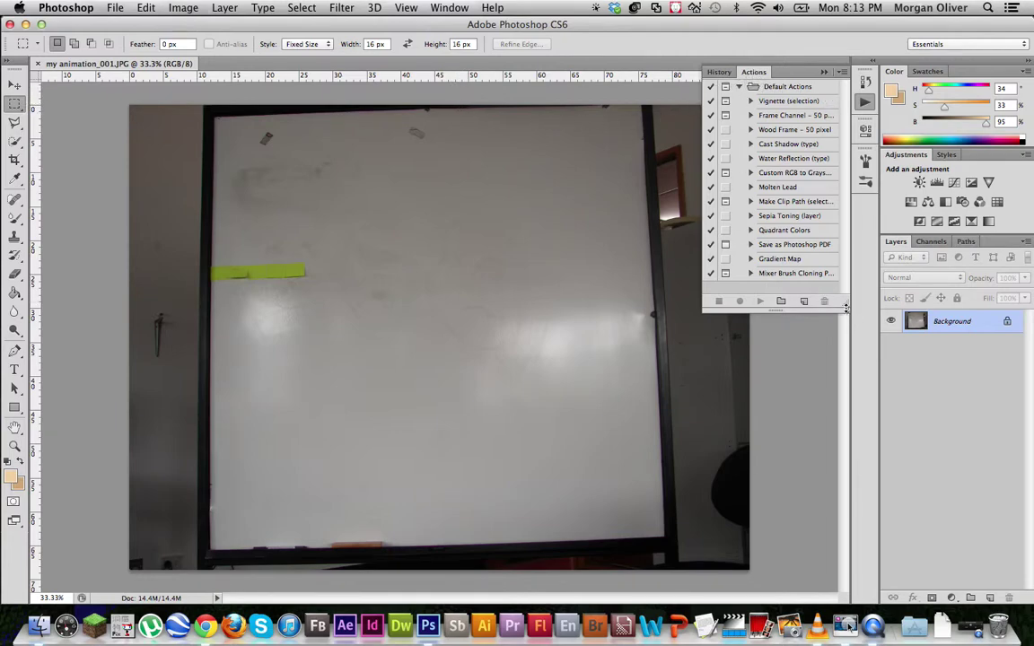
{"action": "left_click_drag", "start_coordinate": [846, 306], "coordinate": [845, 356]}
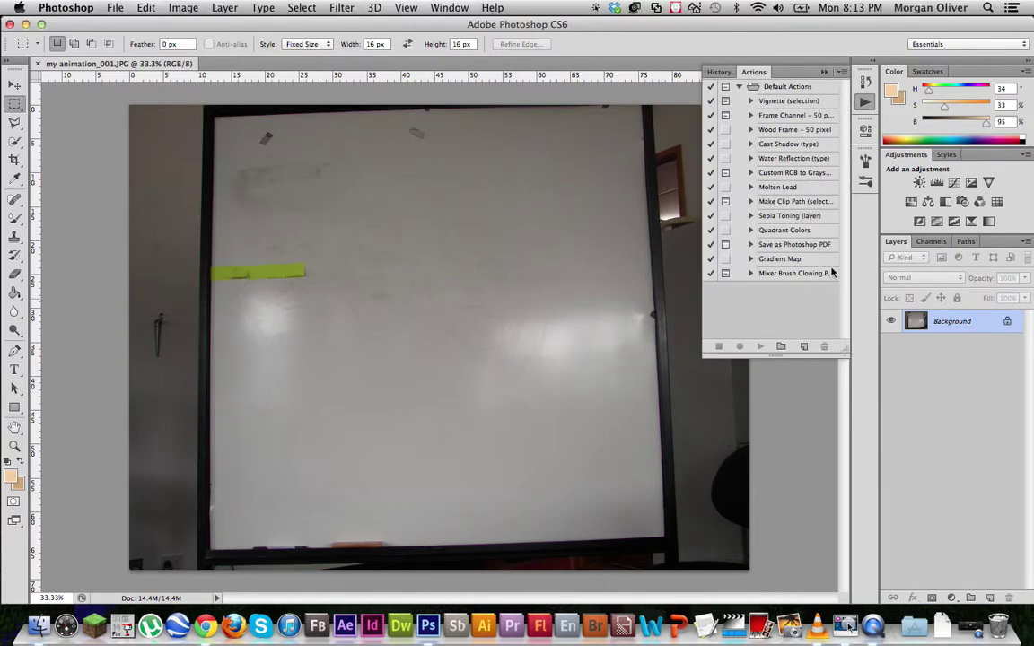
{"action": "left_click", "coordinate": [739, 86]}
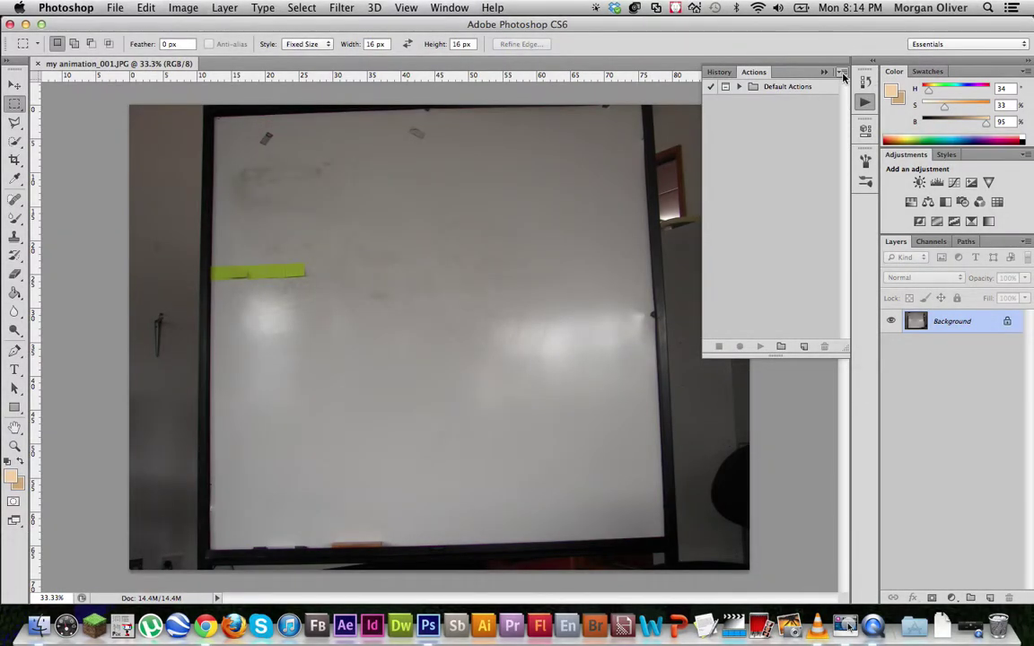
- Add a new action named Action 1 to Default Actions and start recording
{"action": "left_click", "coordinate": [843, 76]}
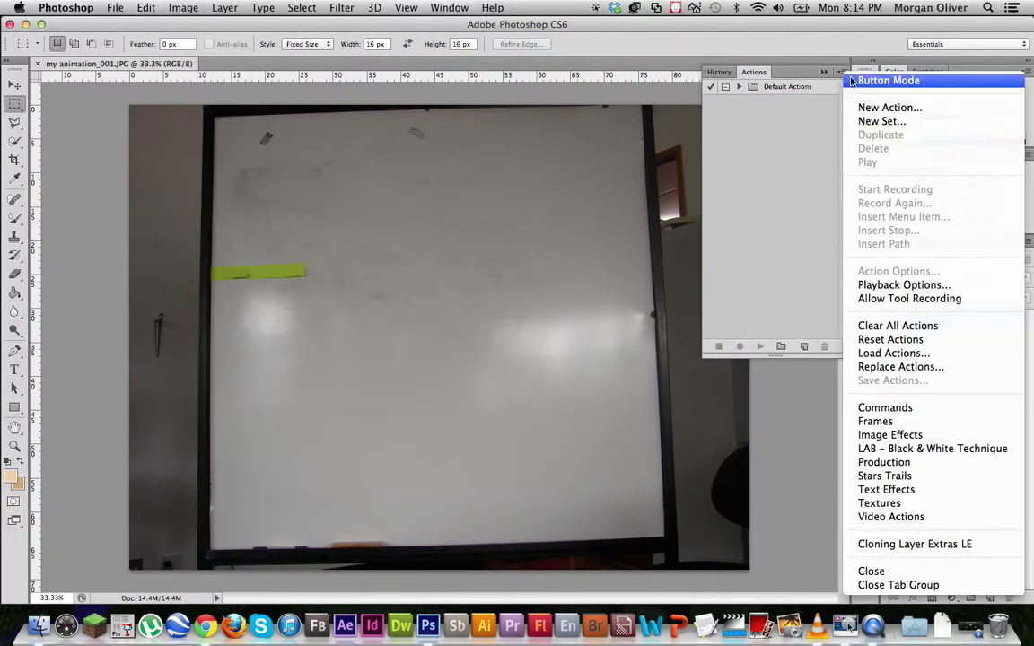
{"action": "left_click", "coordinate": [867, 109]}
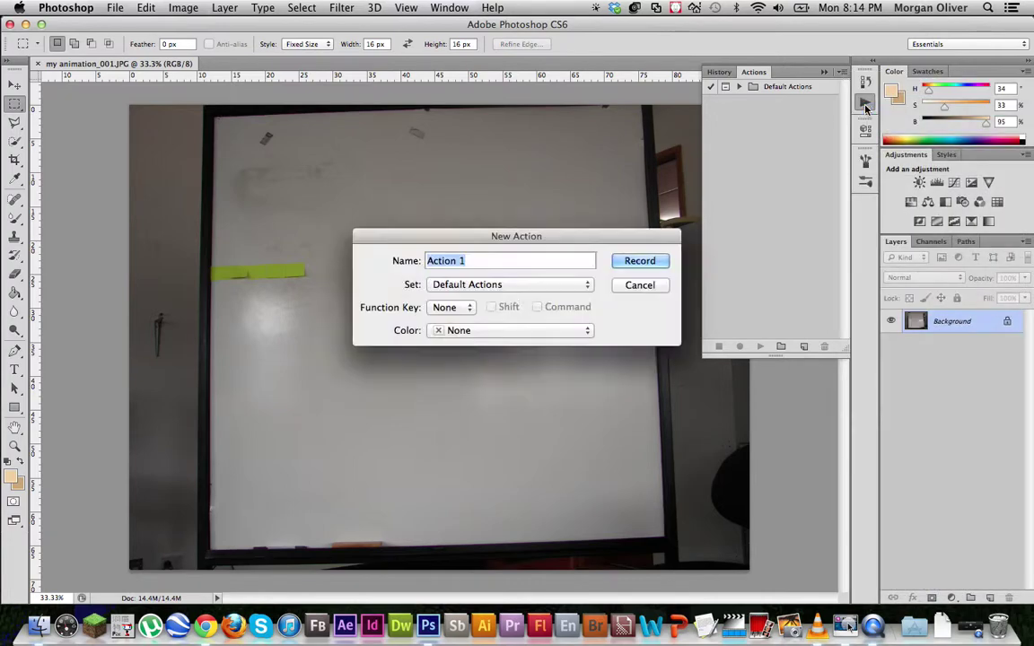
{"action": "left_click", "coordinate": [630, 262]}
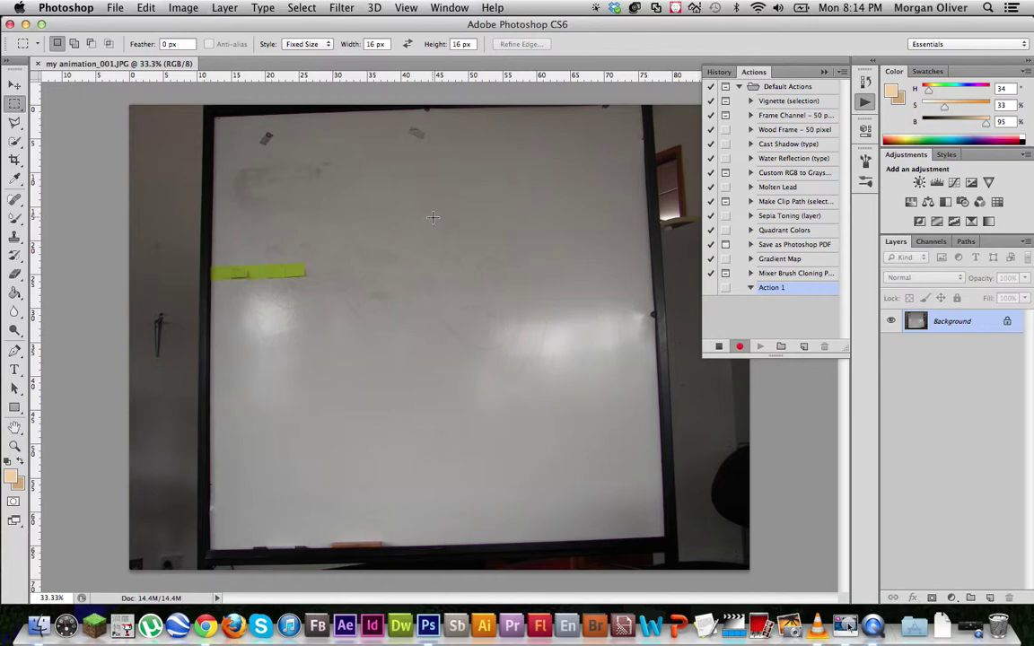
- Resize the image to 720 × 540 pixels with Constrain Proportions on
{"action": "left_click", "coordinate": [172, 8]}
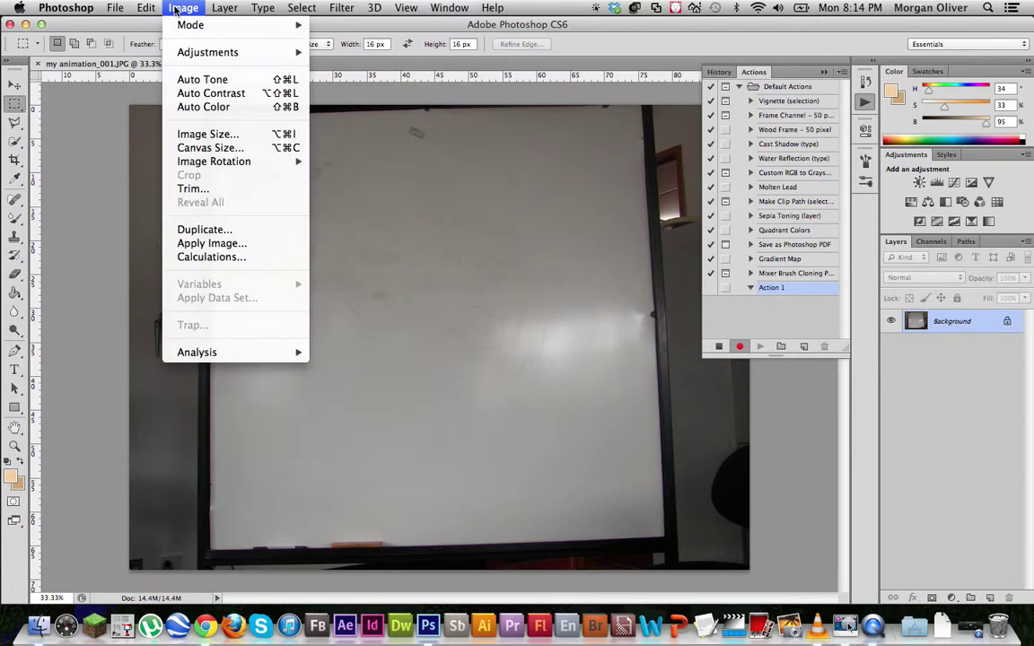
{"action": "left_click", "coordinate": [205, 133]}
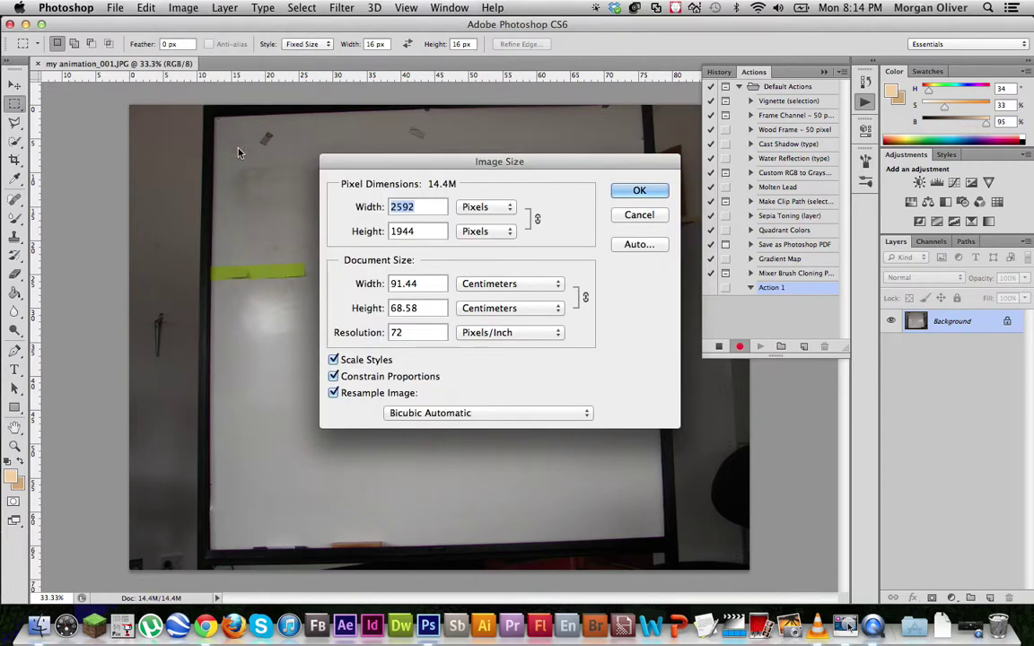
{"action": "left_click_drag", "start_coordinate": [397, 162], "coordinate": [345, 153]}
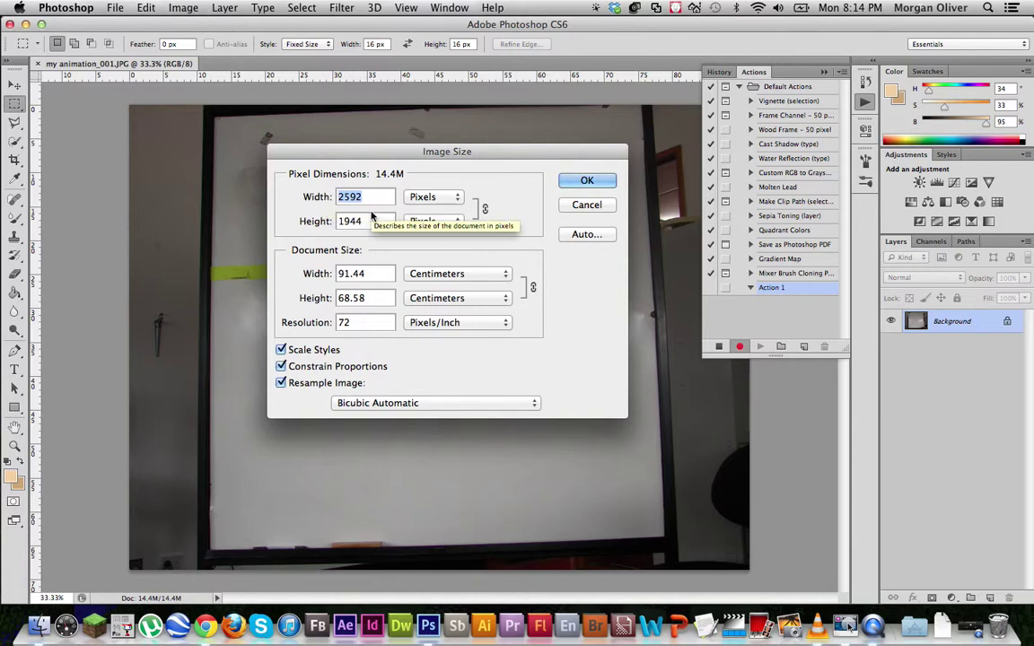
{"action": "type", "text": "720"}
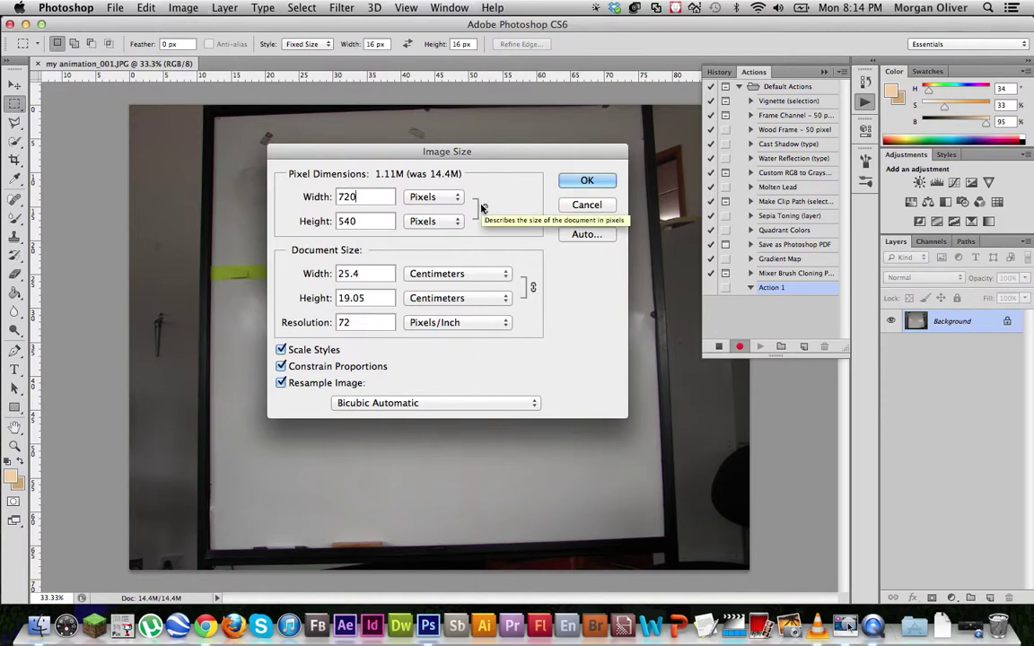
{"action": "left_click", "coordinate": [574, 184]}
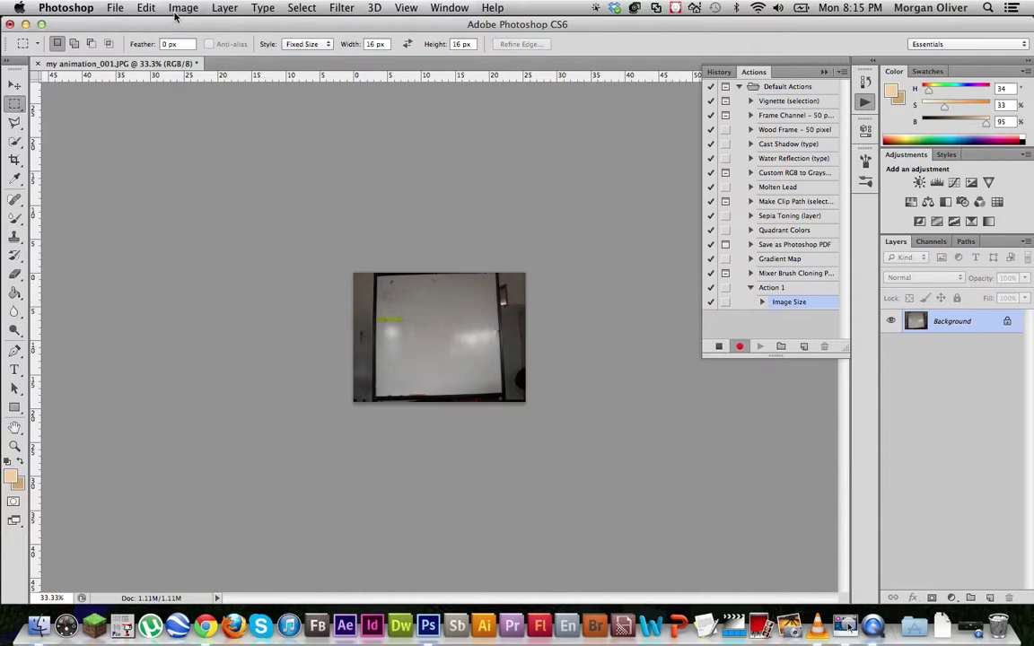
- Save the resized image as a JPEG at quality 12 (Maximum)
{"action": "left_click", "coordinate": [115, 8]}
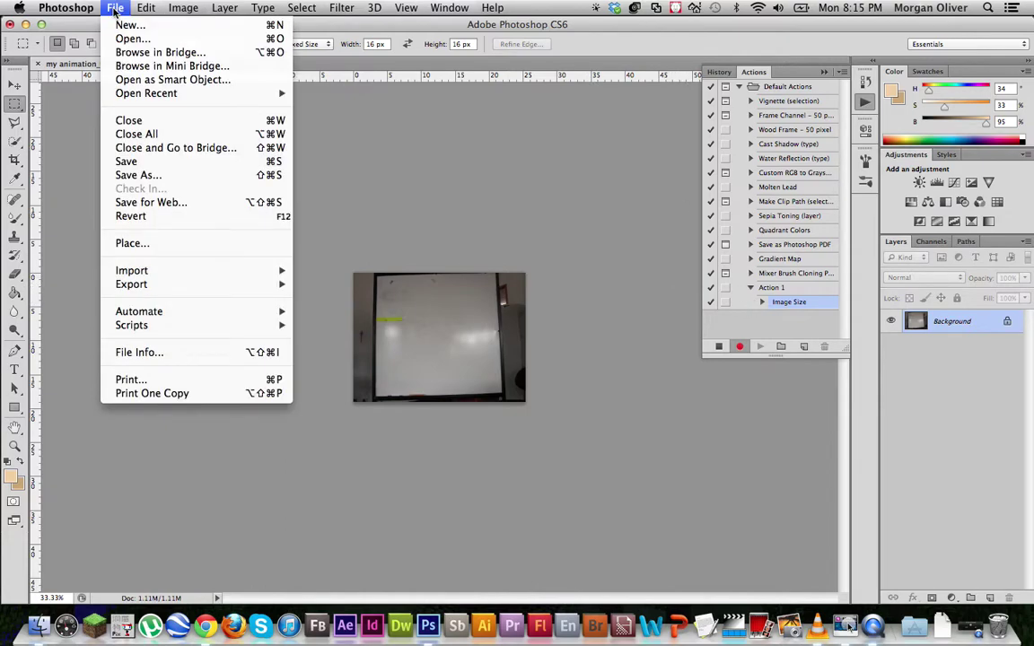
{"action": "left_click", "coordinate": [149, 163]}
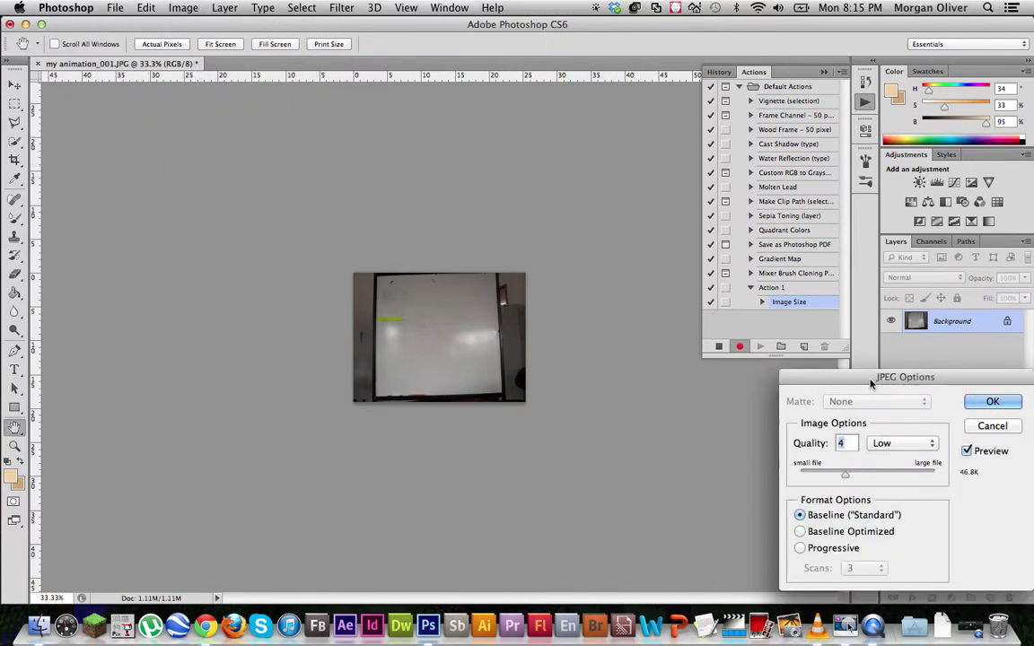
{"action": "left_click_drag", "start_coordinate": [870, 384], "coordinate": [170, 117]}
{"action": "left_click_drag", "start_coordinate": [177, 220], "coordinate": [265, 225]}
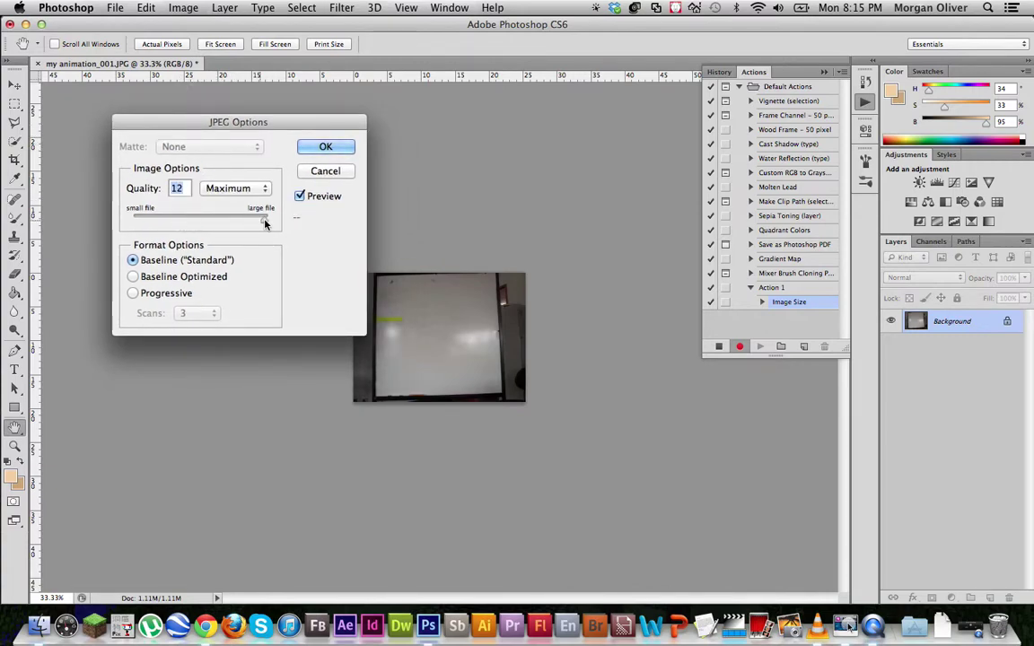
{"action": "left_click", "coordinate": [325, 148]}
{"action": "key", "text": "m"}
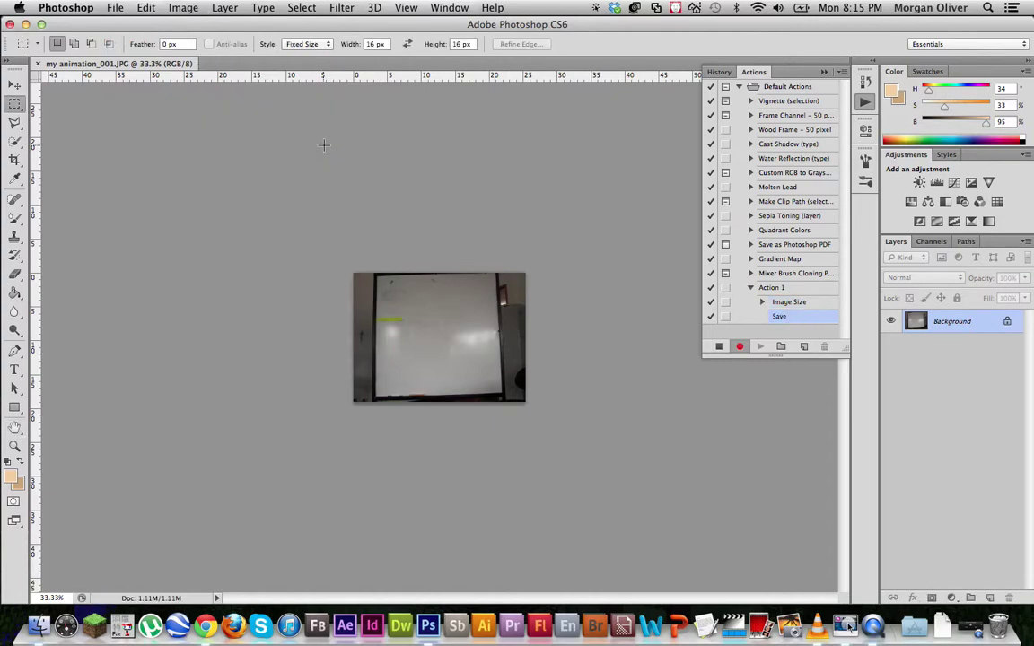
- Close the saved image and enlarge the Actions panel to show all recorded steps
{"action": "left_click", "coordinate": [117, 9]}
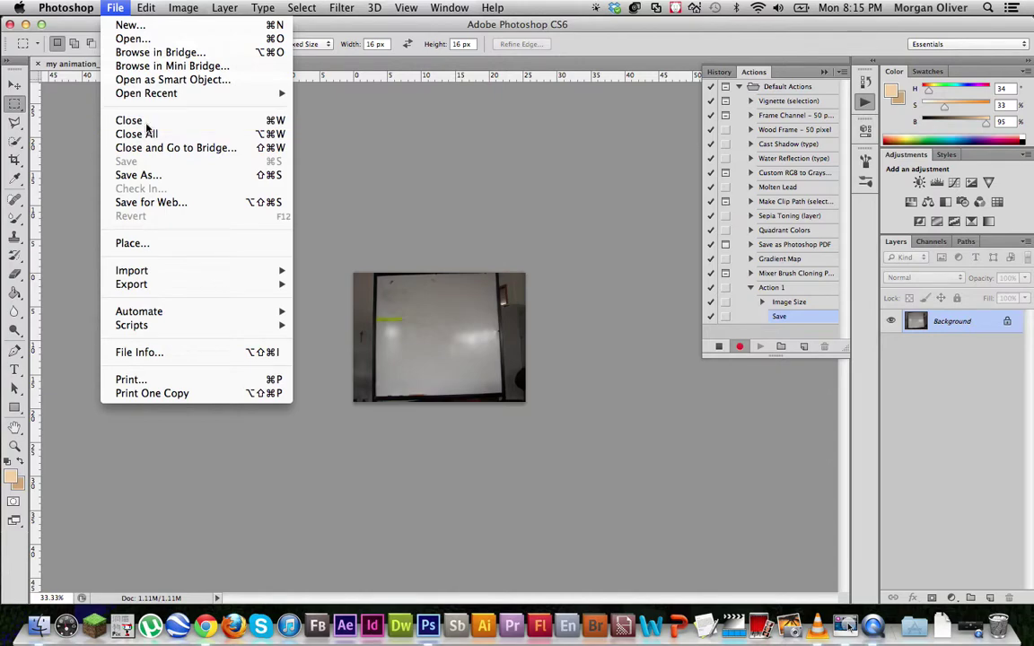
{"action": "left_click", "coordinate": [146, 122]}
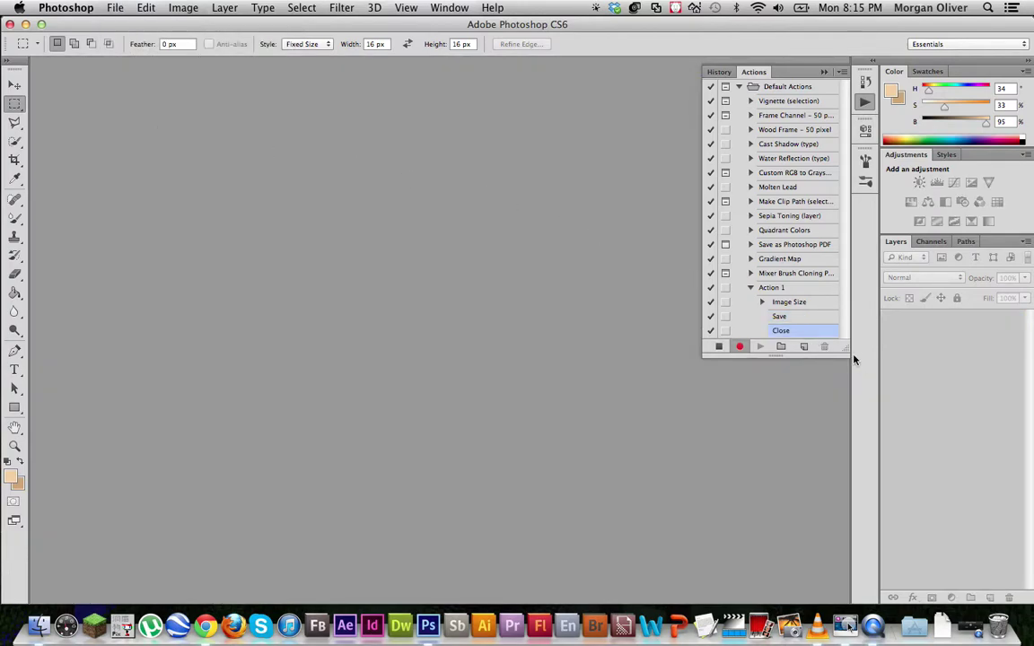
{"action": "left_click_drag", "start_coordinate": [847, 350], "coordinate": [849, 393]}
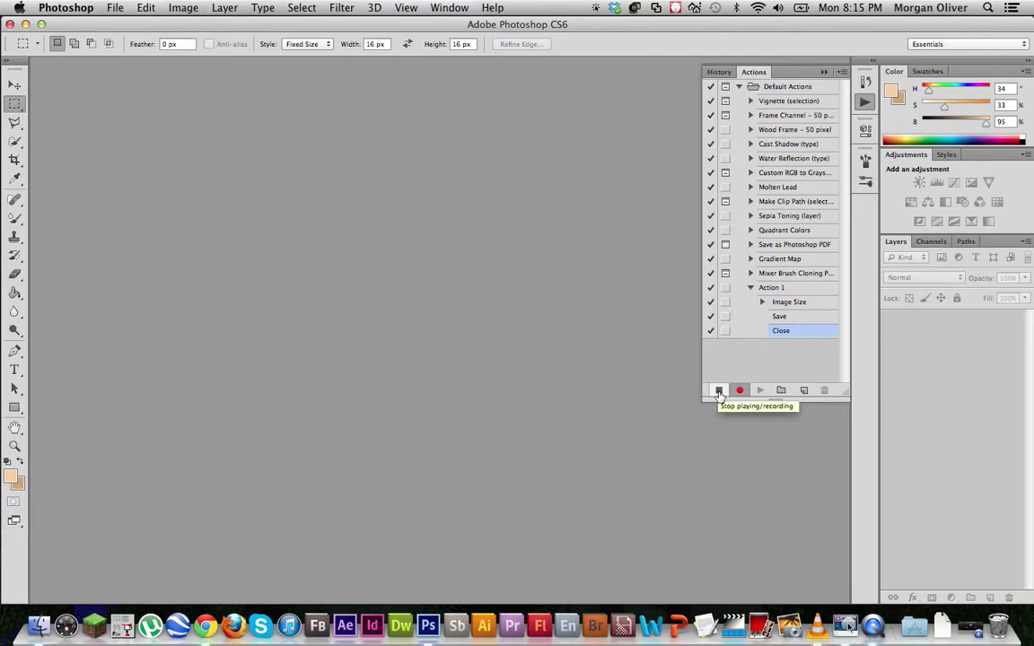
- Stop recording Action 1 and open the Batch dialog under File > Automate
{"action": "left_click", "coordinate": [720, 391]}
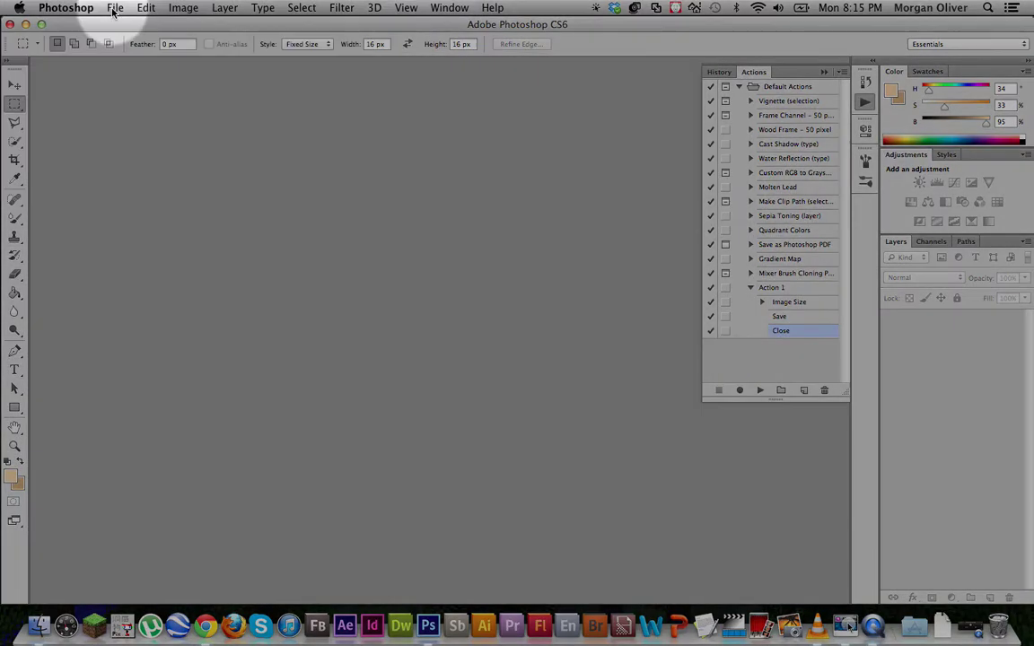
{"action": "left_click", "coordinate": [114, 9]}
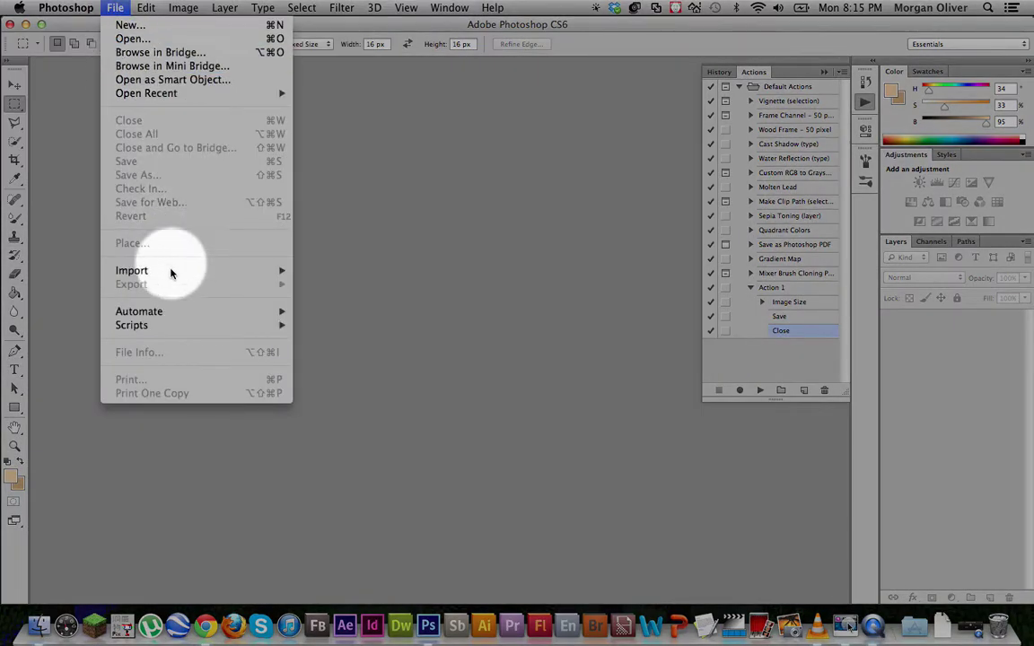
{"action": "mouse_move", "coordinate": [174, 312]}
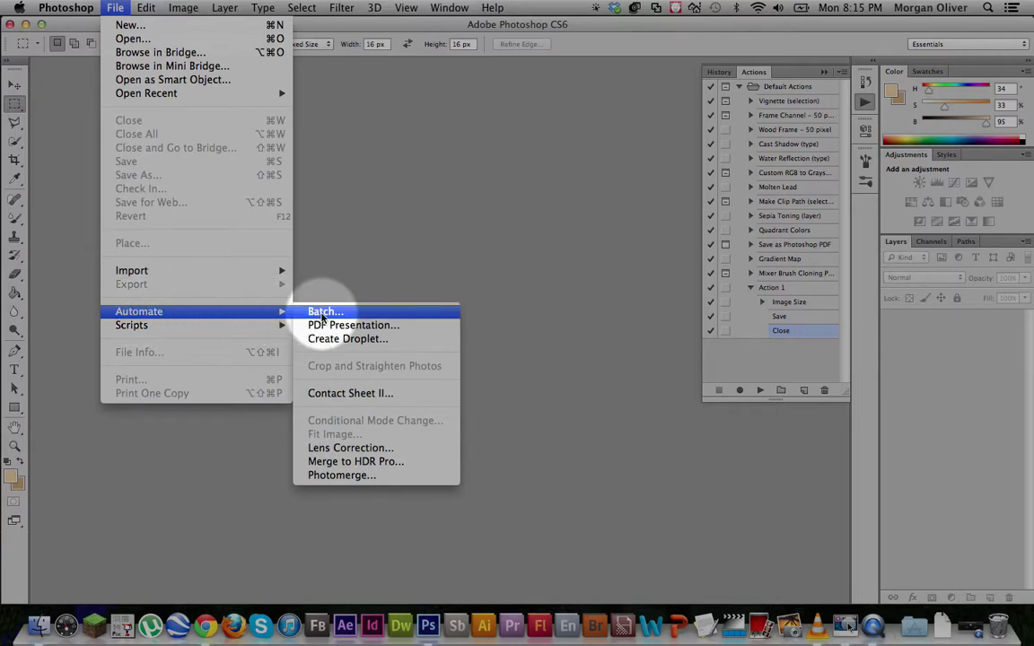
{"action": "left_click", "coordinate": [321, 316]}
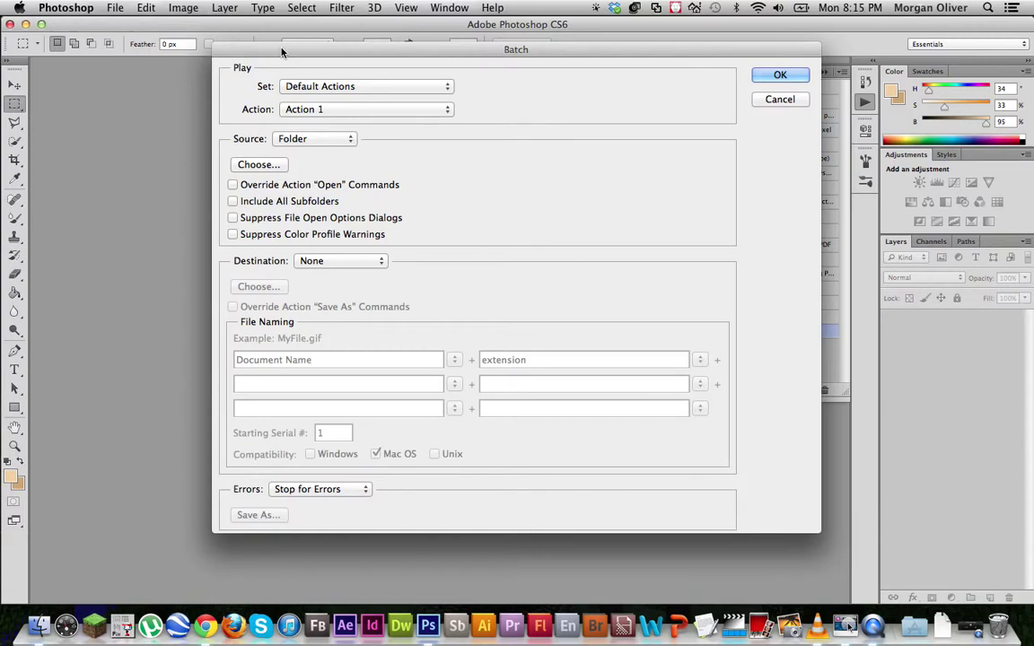
- Set the batch source to the post it note example folder and run Action 1
{"action": "left_click_drag", "start_coordinate": [282, 52], "coordinate": [248, 70]}
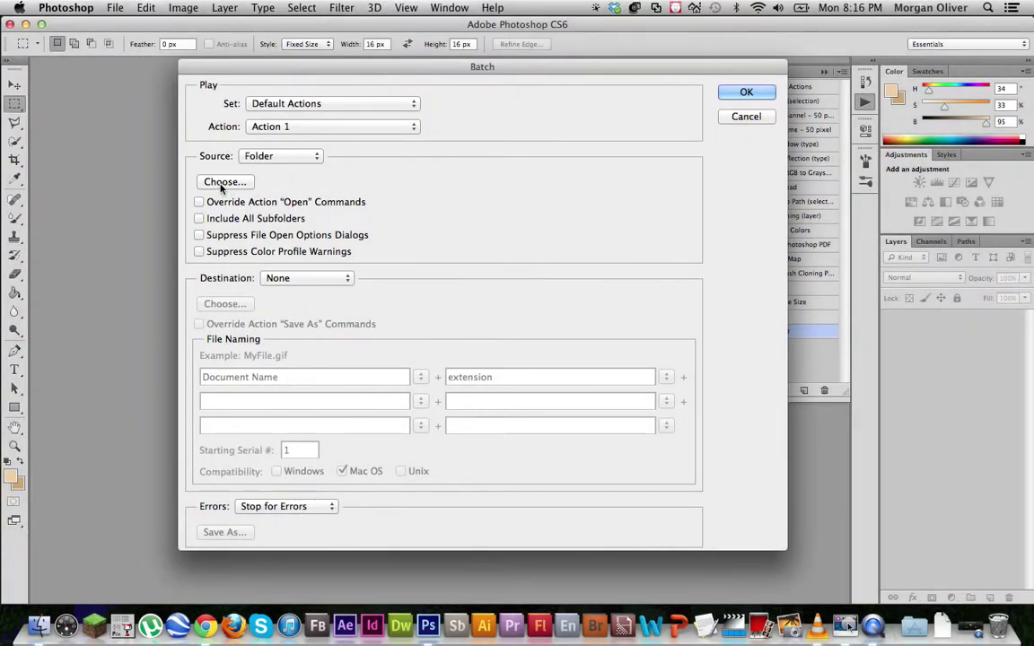
{"action": "left_click", "coordinate": [222, 183]}
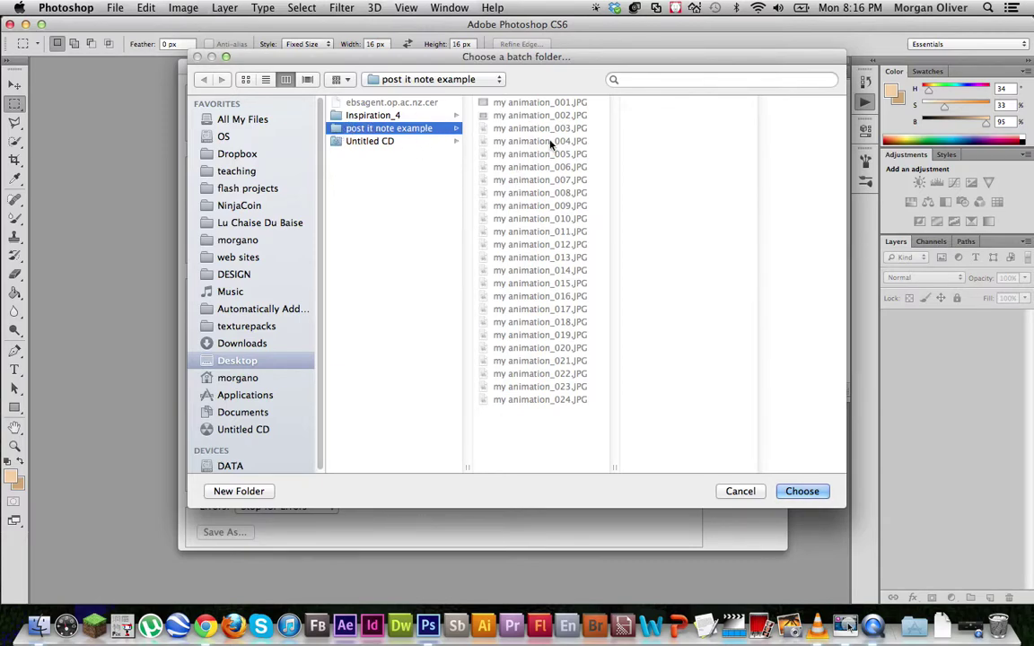
{"action": "left_click", "coordinate": [804, 492]}
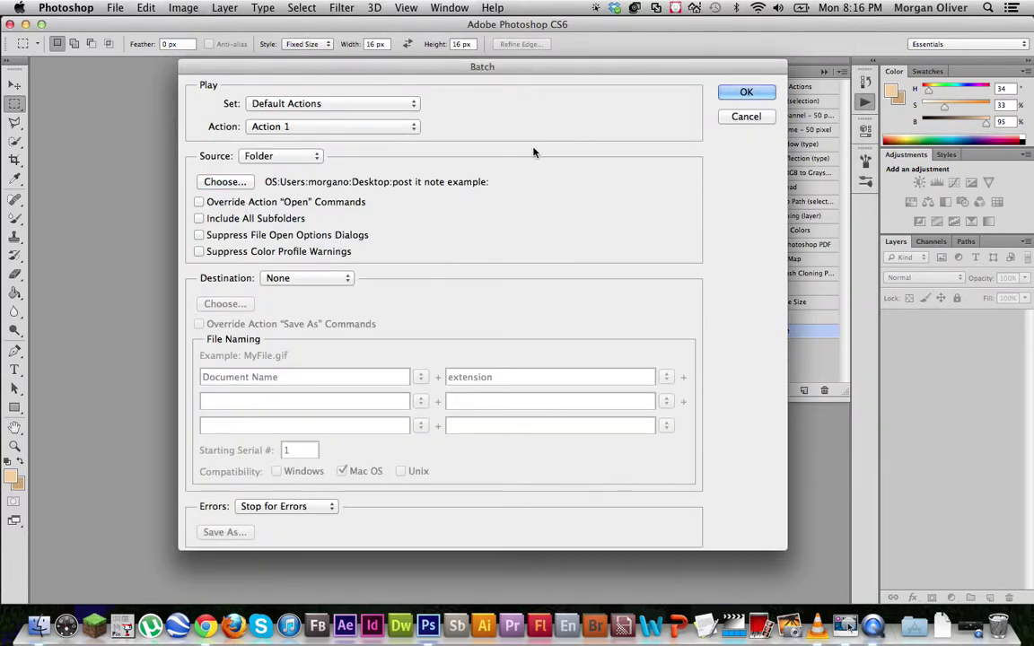
{"action": "left_click", "coordinate": [748, 93]}
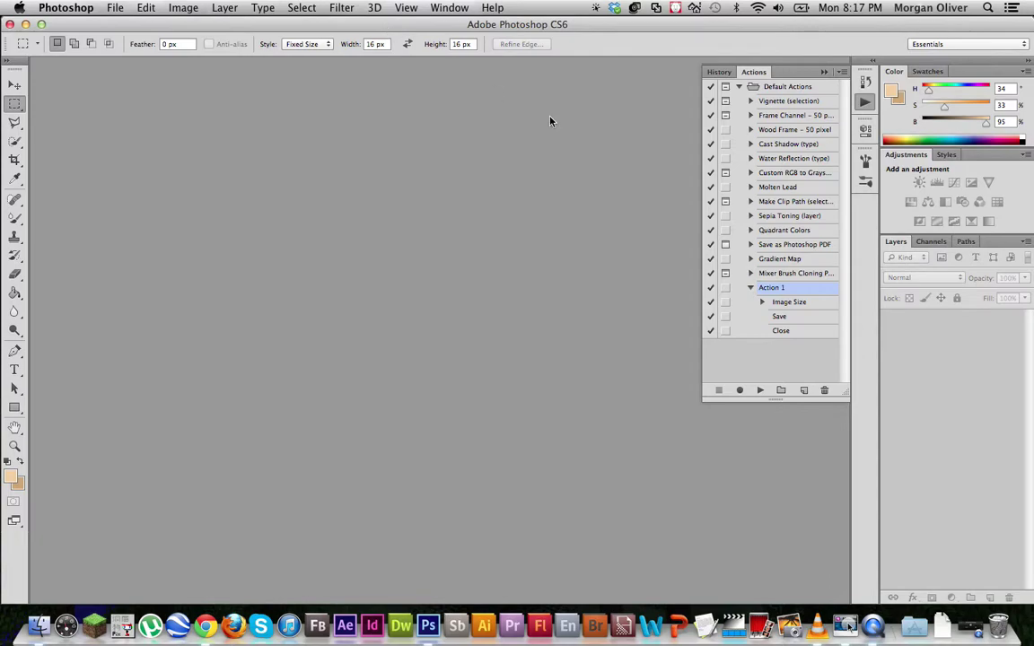
{"action": "left_click", "coordinate": [750, 288]}
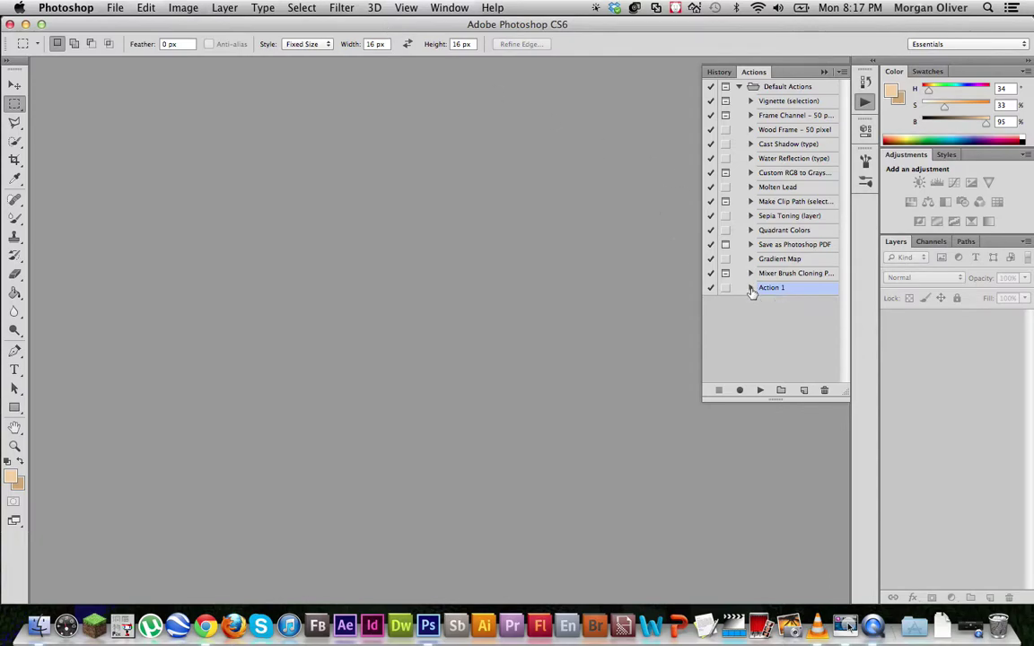